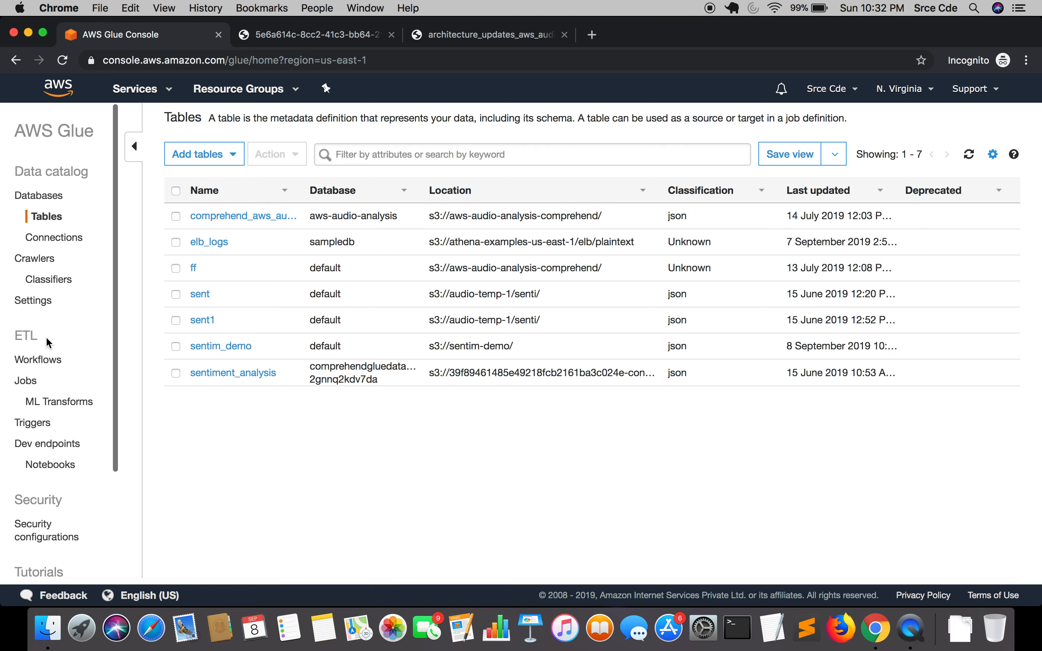
Review the schema-change and deleted-object options in the output configuration of the aws-audio-analysis-cw crawler, leaving the crawler editor without saving.
click(43, 258)
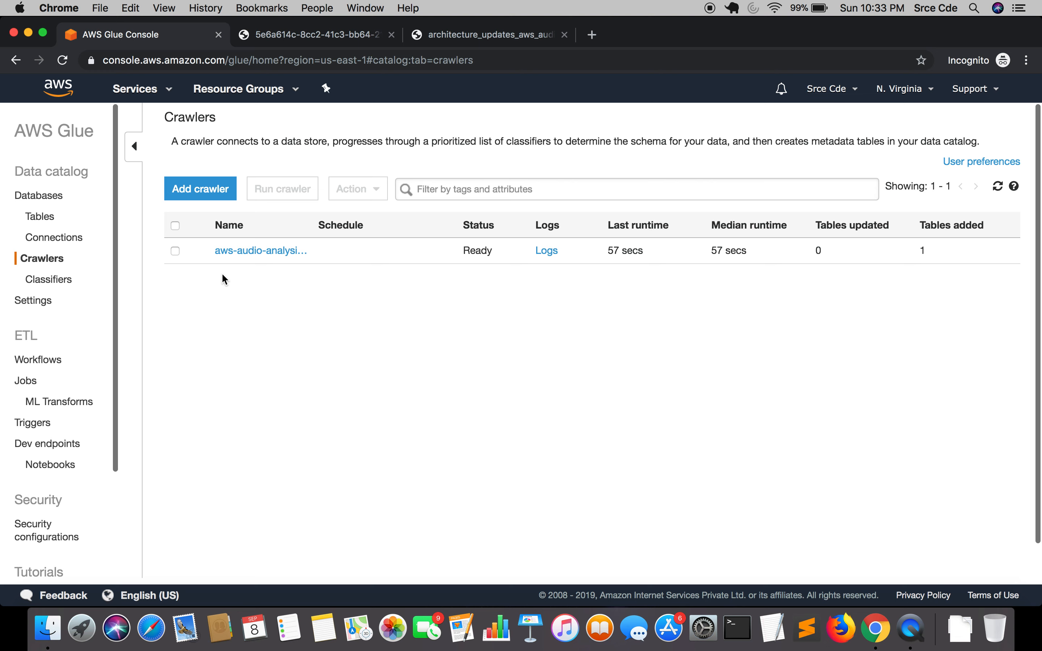
click(175, 251)
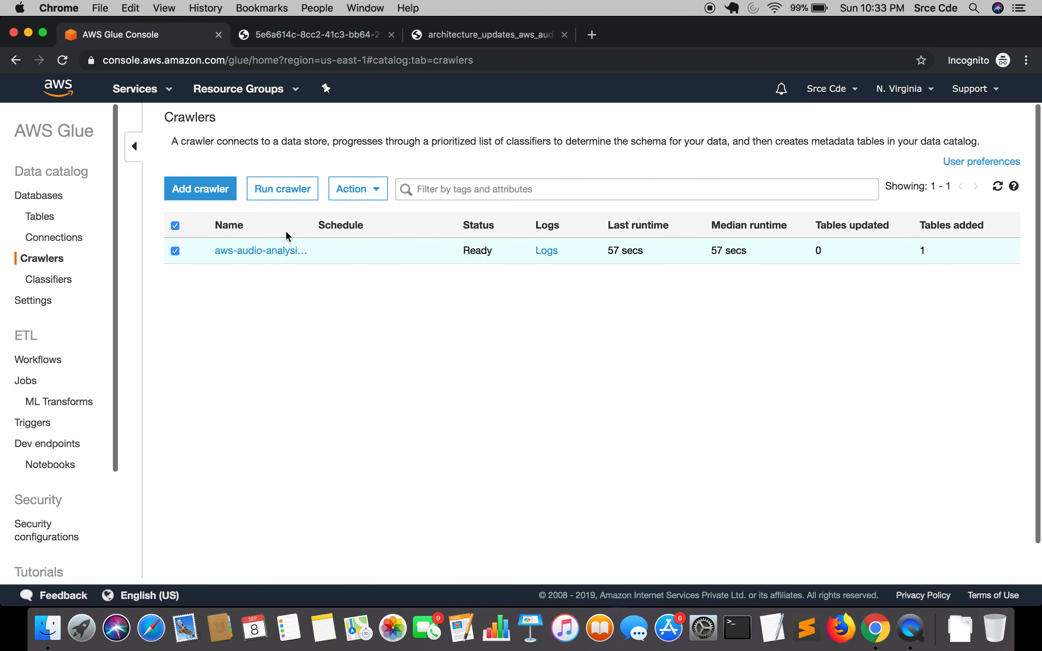
click(365, 191)
click(379, 224)
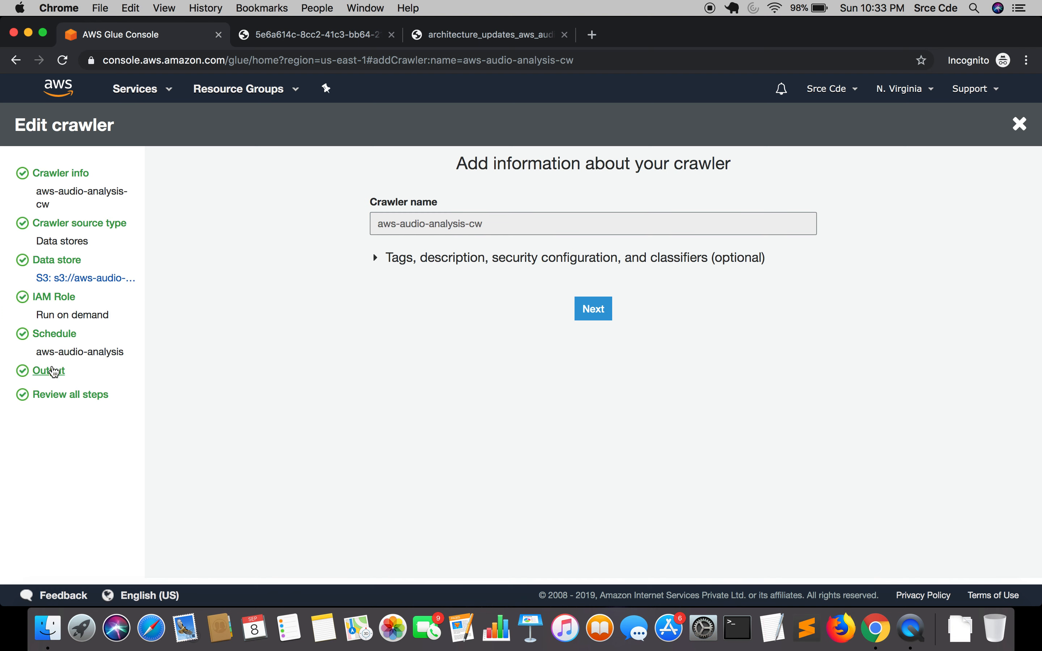
click(47, 372)
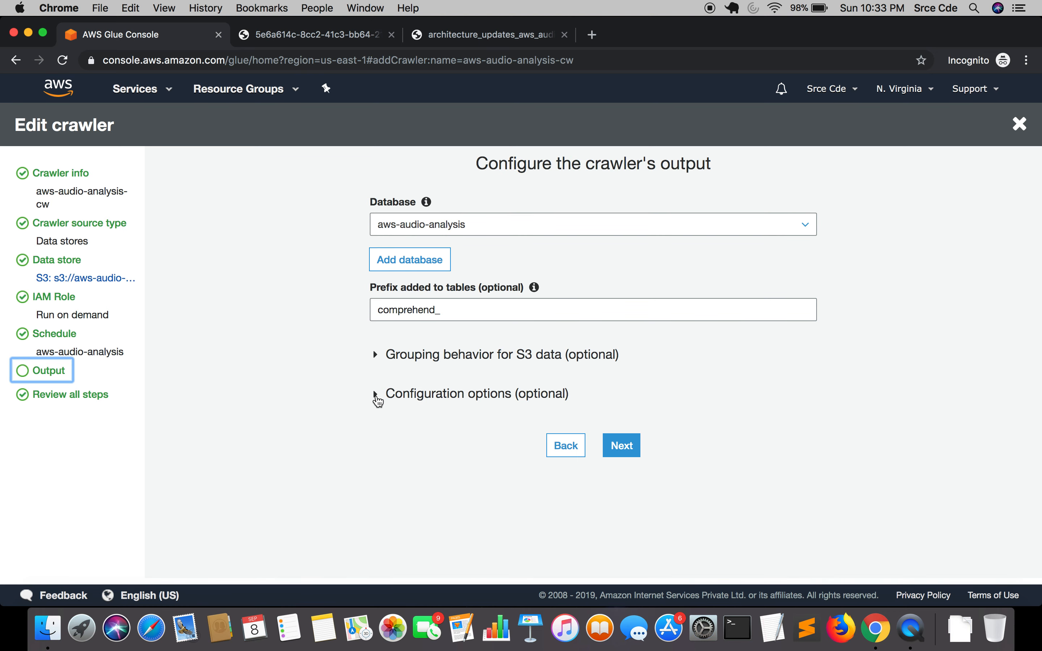
click(376, 395)
scroll(378, 401, down, 3)
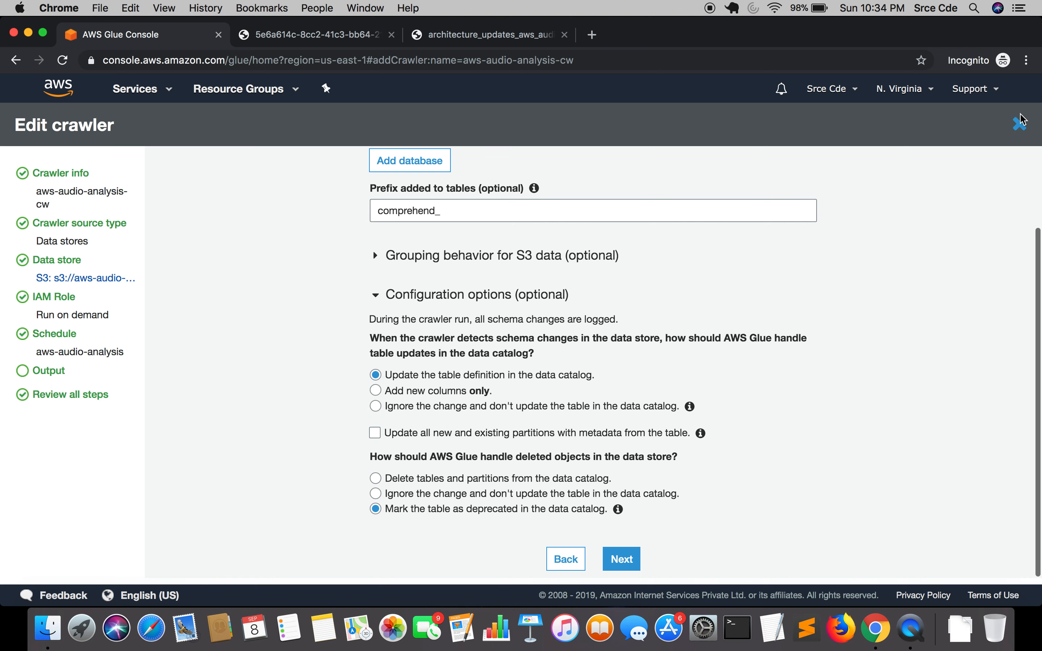
click(1021, 124)
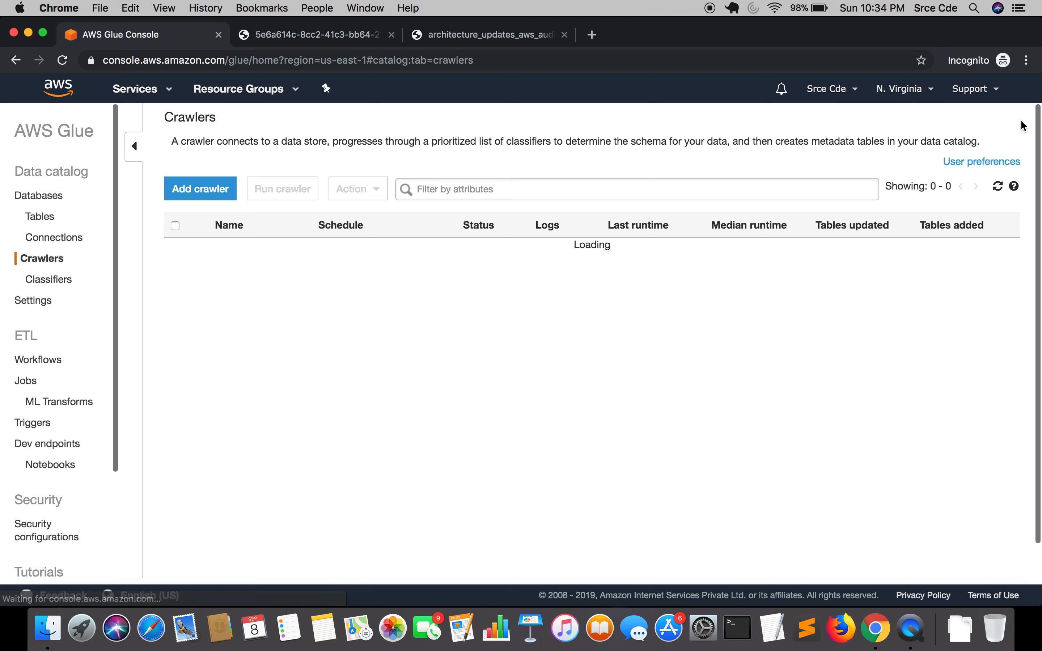
Run the aws-audio-analysis-cw crawler.
click(175, 227)
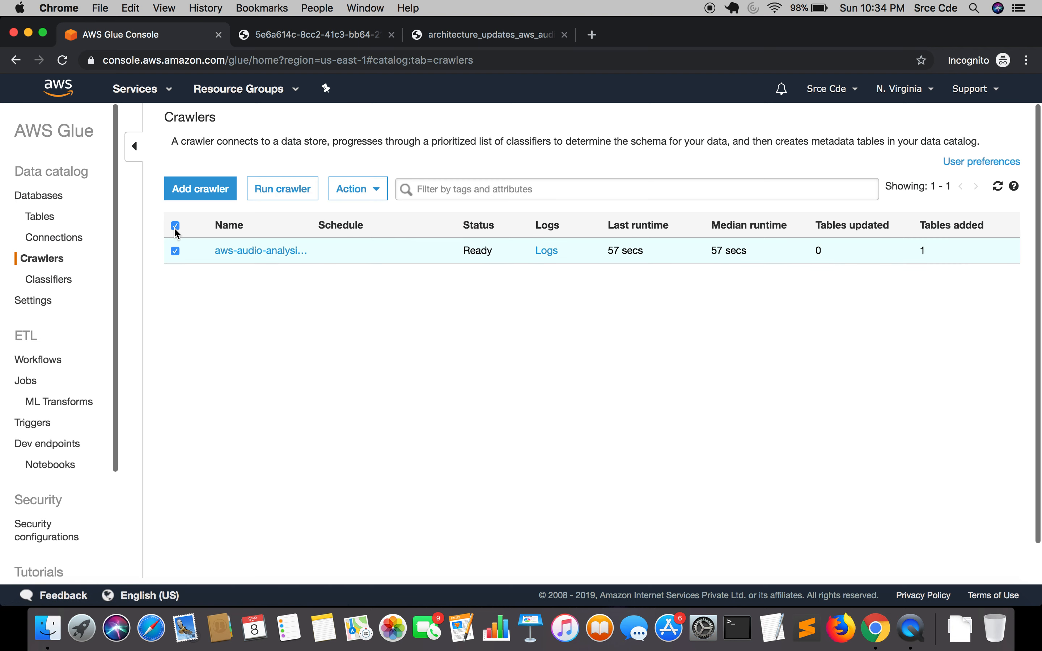
click(292, 201)
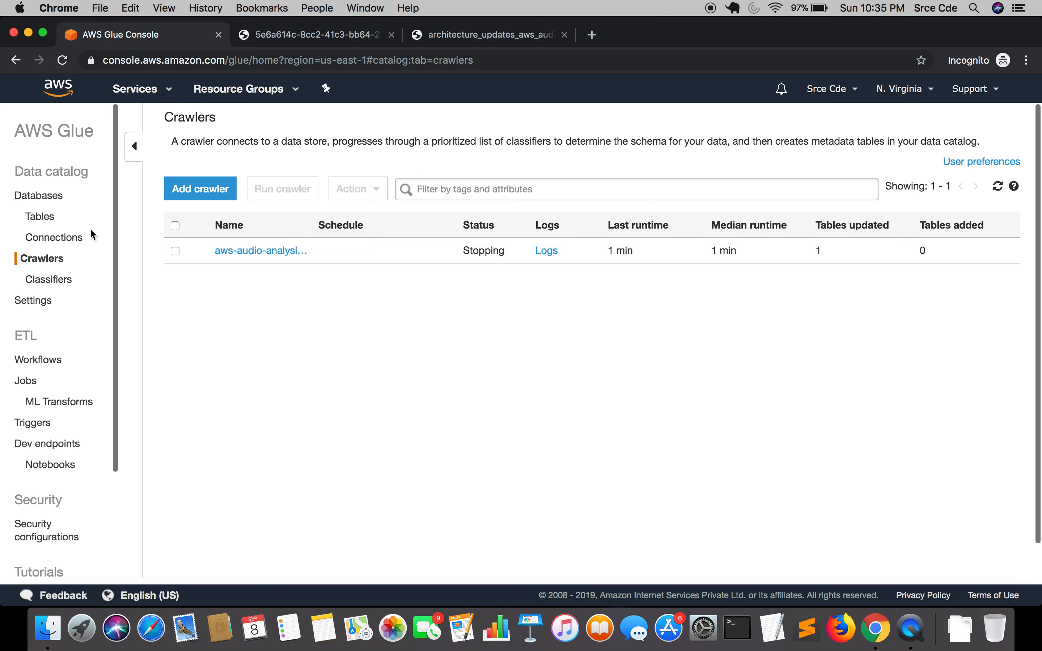
Open the Glue tables list in a new browser tab and inspect the schema of the comprehend_aws_audio_analysis_comprehend table.
super+click(40, 222)
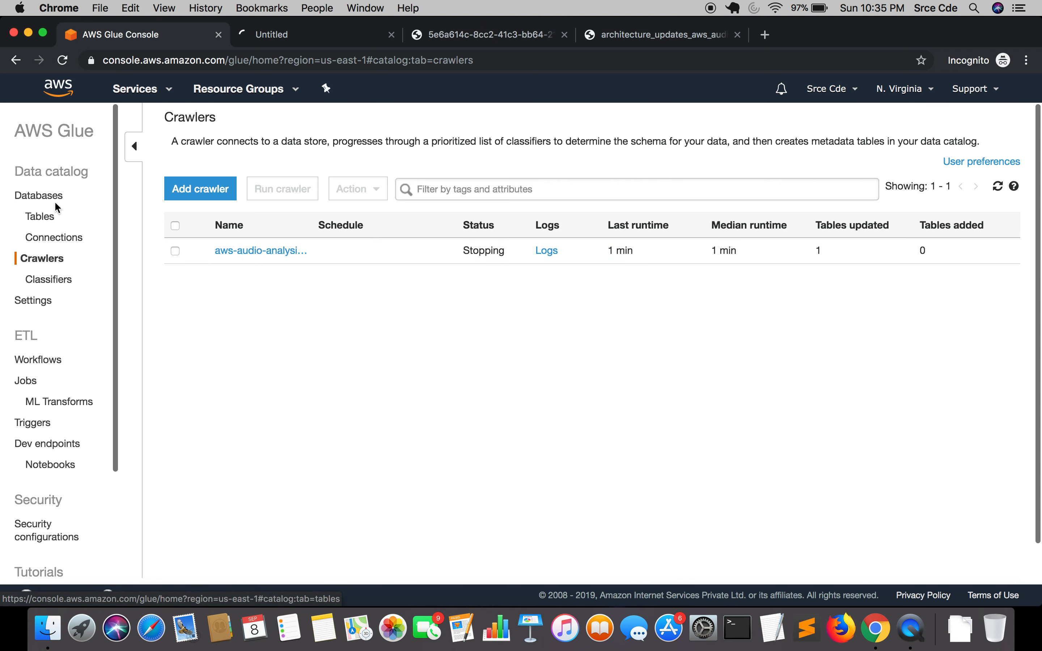
click(284, 35)
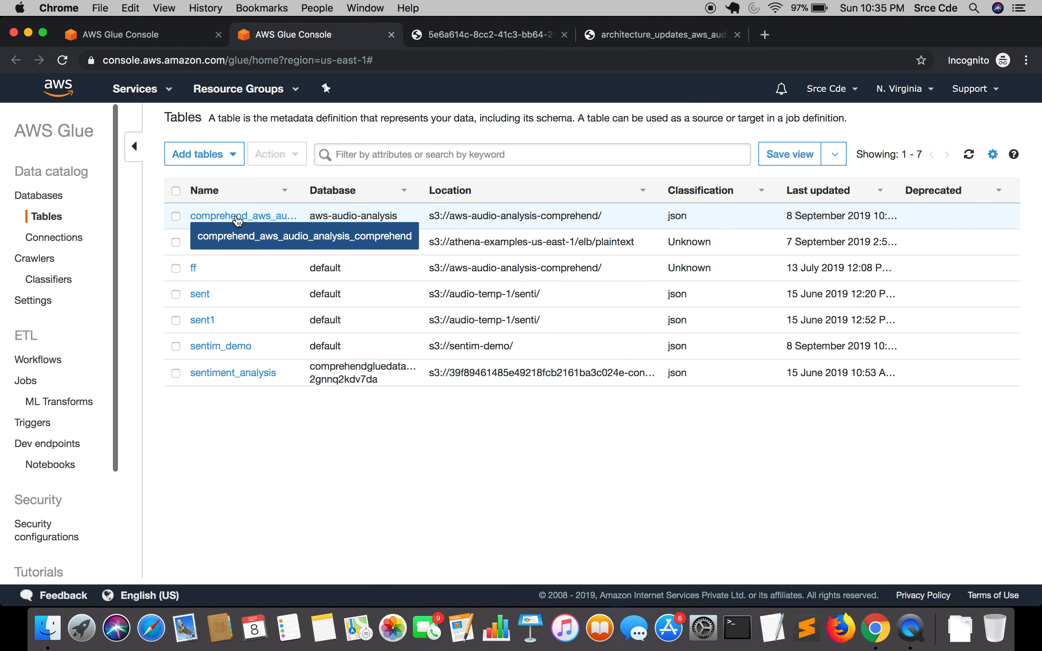
click(249, 218)
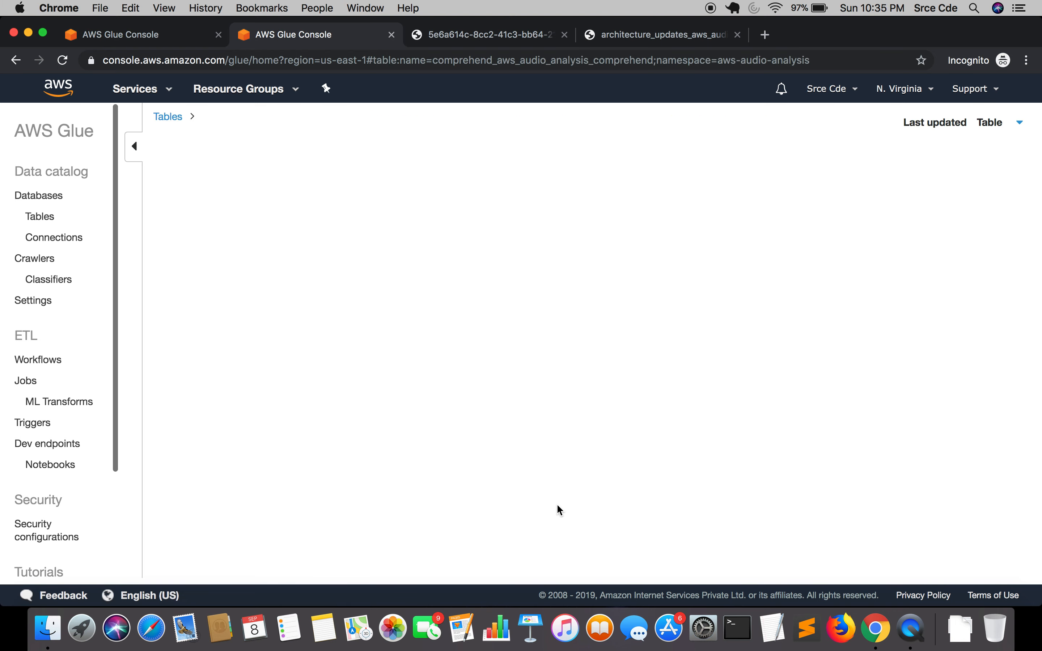
scroll(558, 508, down, 1)
scroll(557, 502, down, 2)
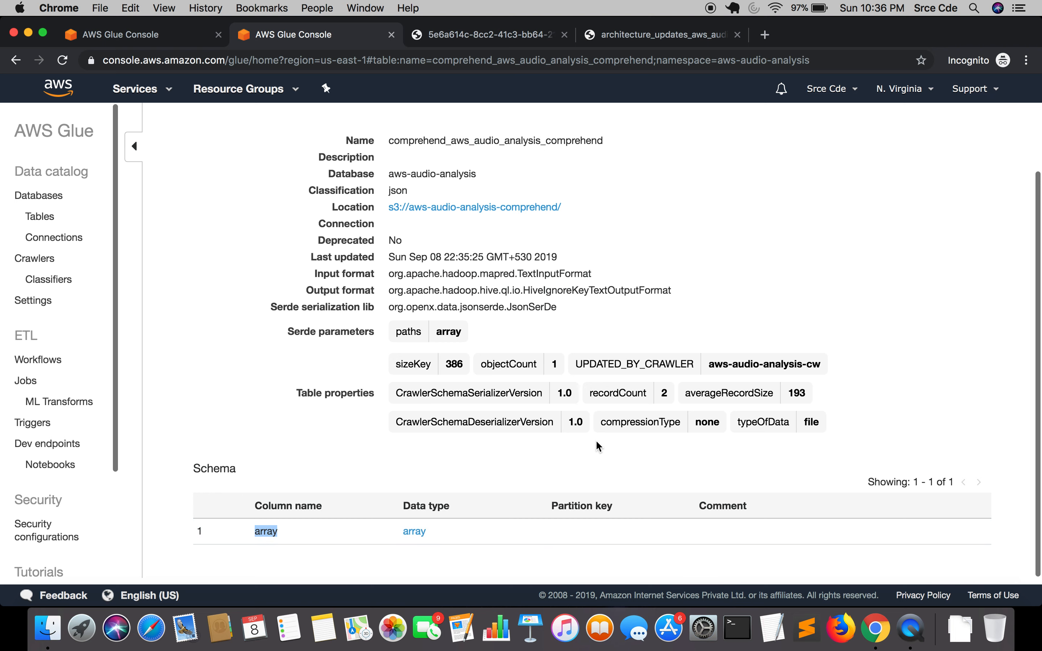
Rename the table's array column to sentiment, save the schema, and check the column list.
scroll(865, 351, up, 3)
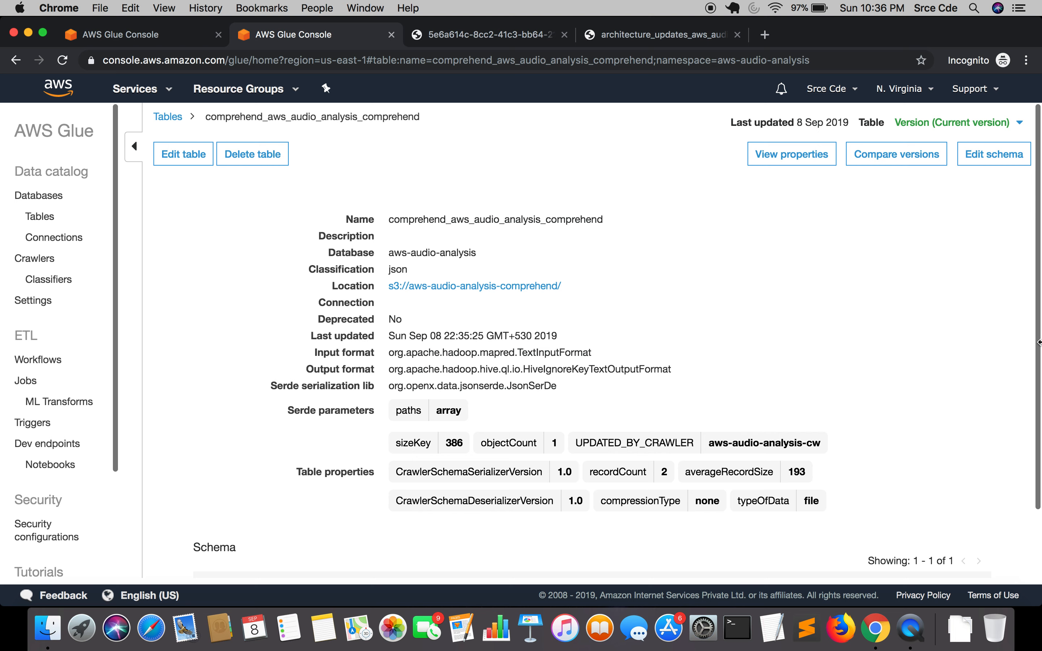
click(995, 156)
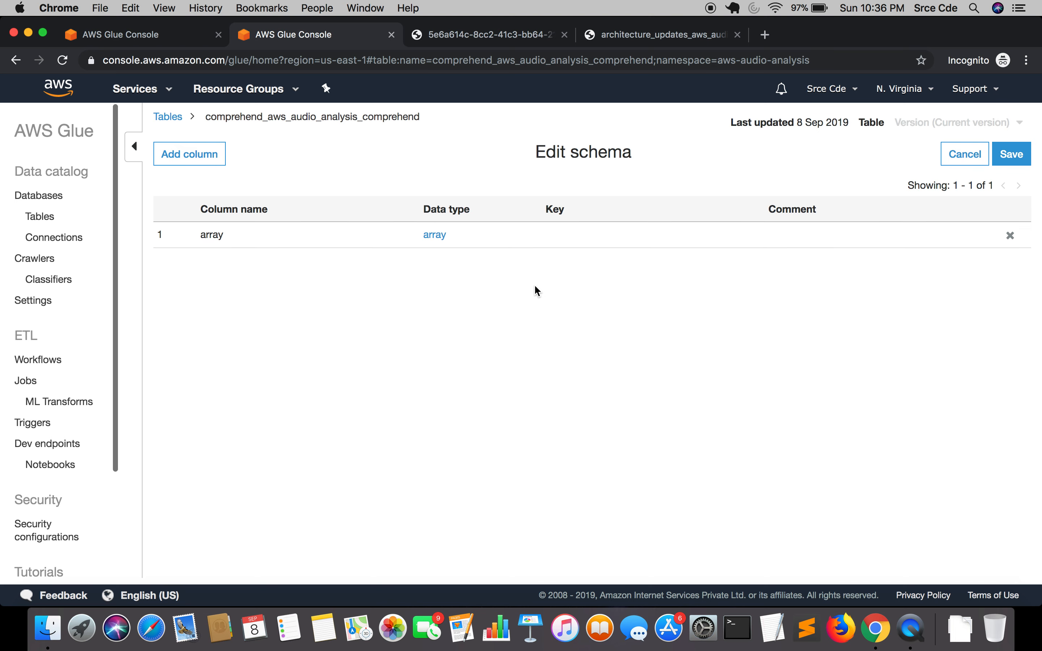
double_click(213, 237)
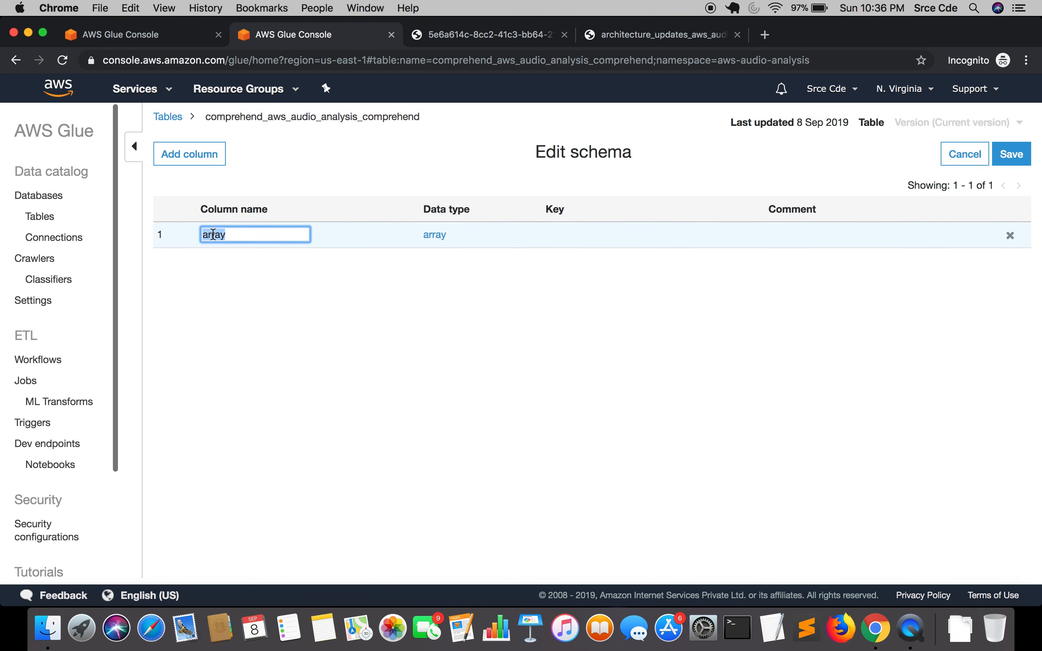
text(sentiment)
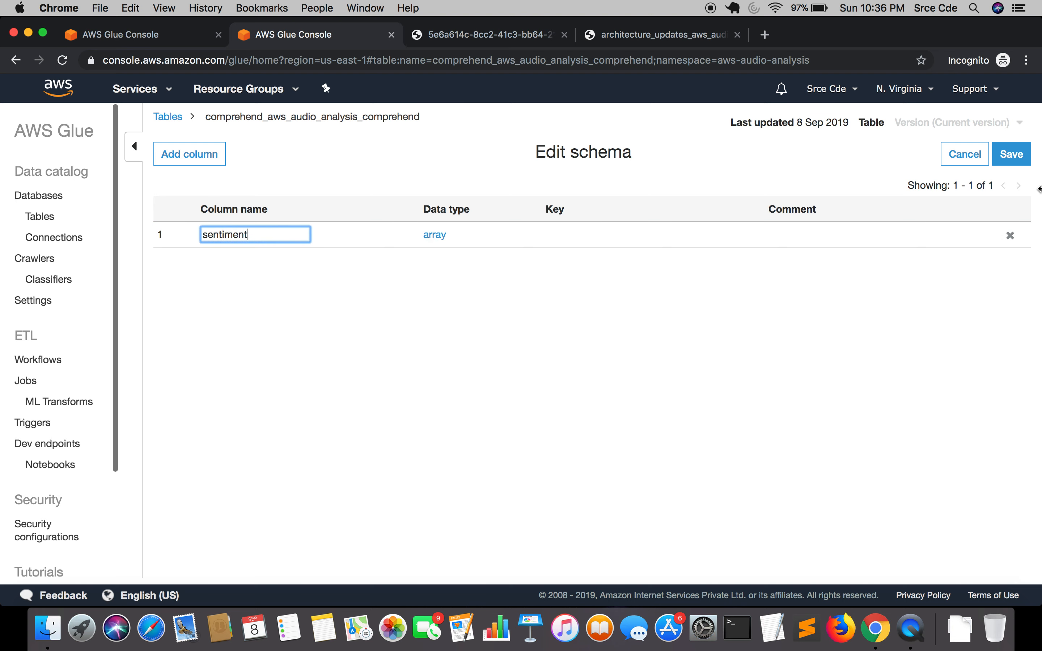
click(1014, 157)
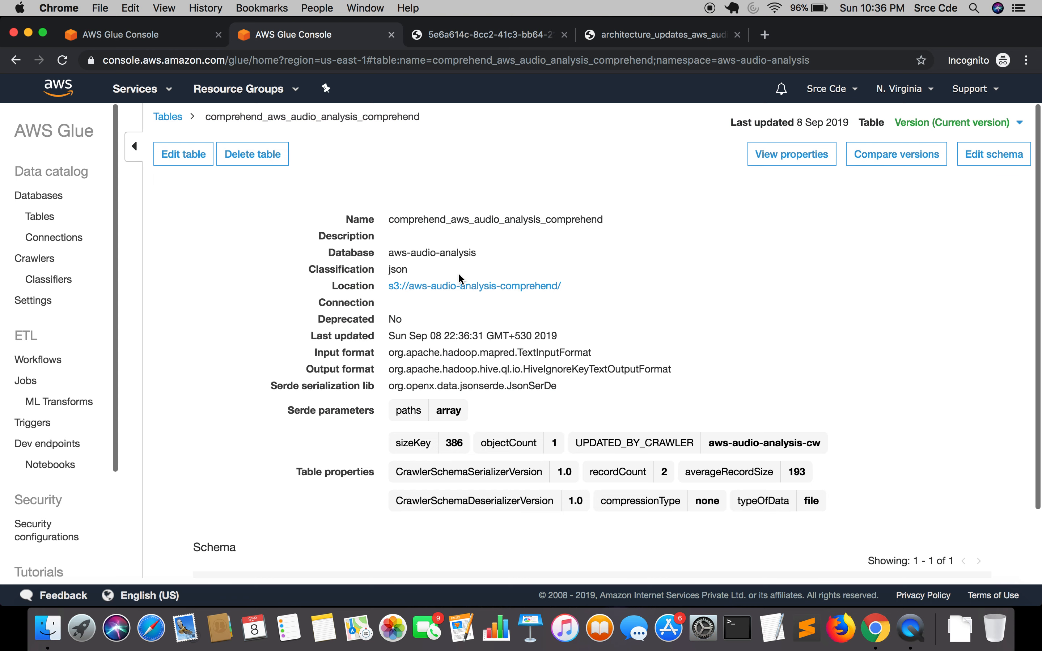
scroll(372, 277, down, 3)
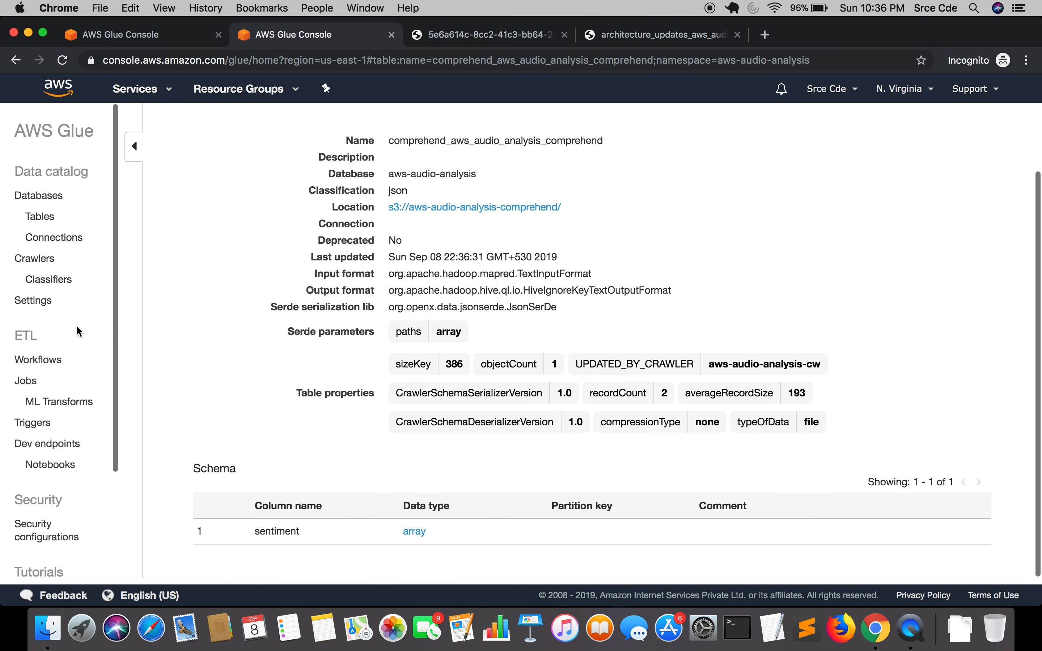
Check the crawler's run status and look over the audio analysis architecture diagram.
click(39, 260)
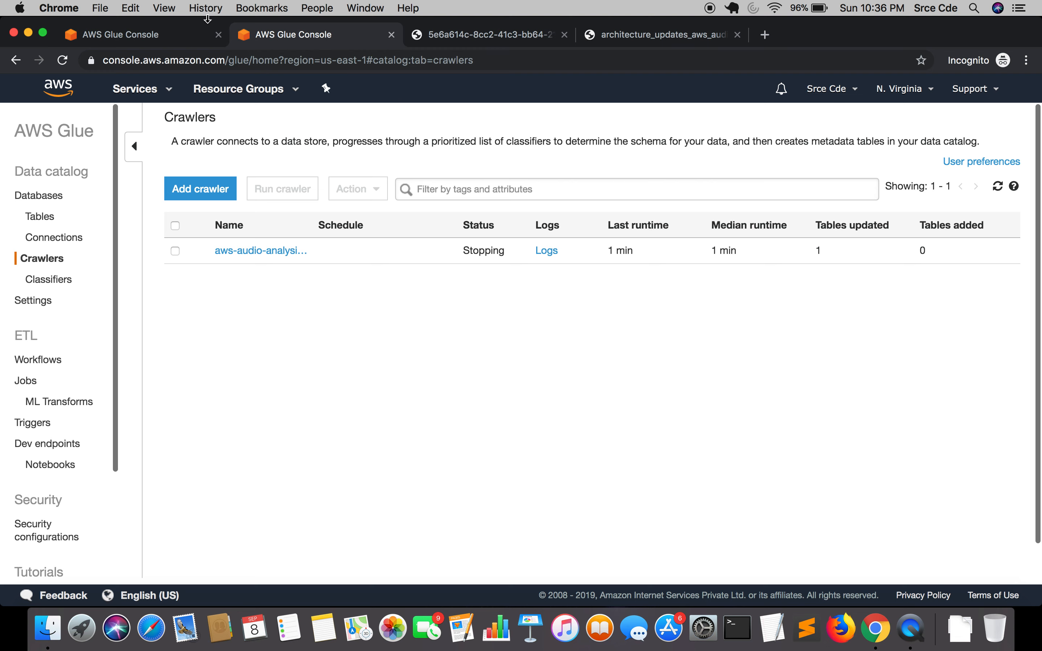
click(654, 39)
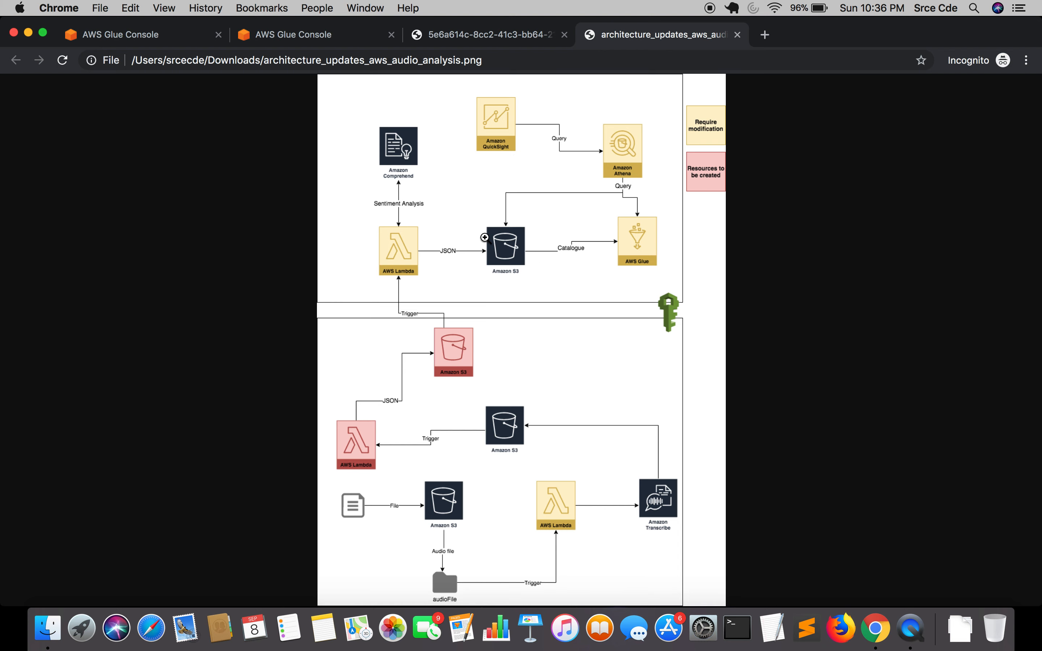
click(281, 36)
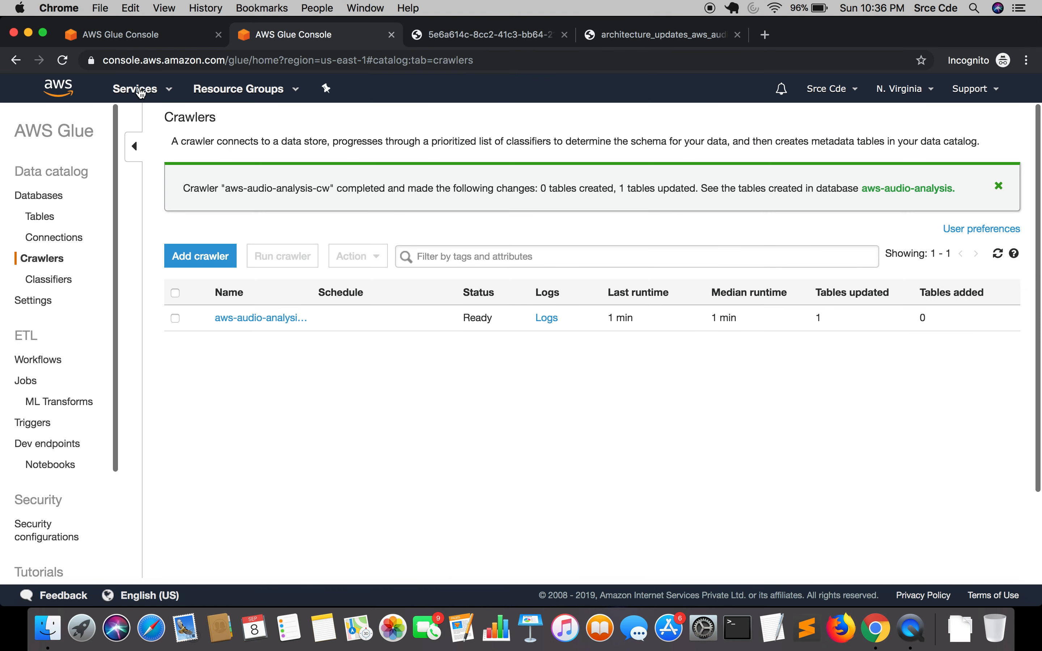
Find the S3 service and open its console in a new browser tab.
click(139, 90)
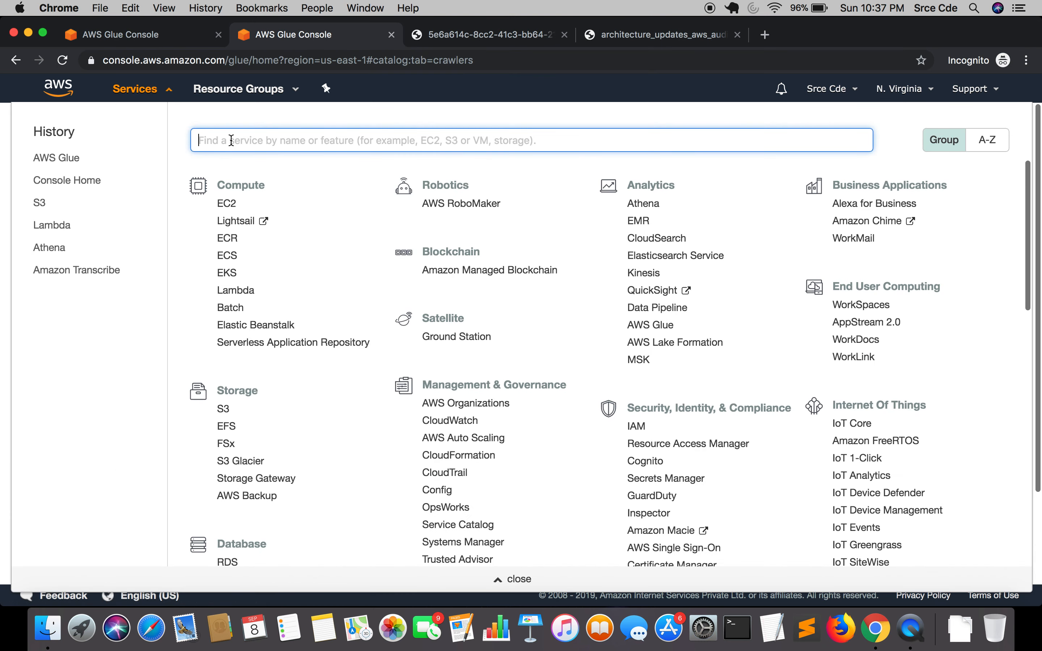
text(s3)
super+click(242, 173)
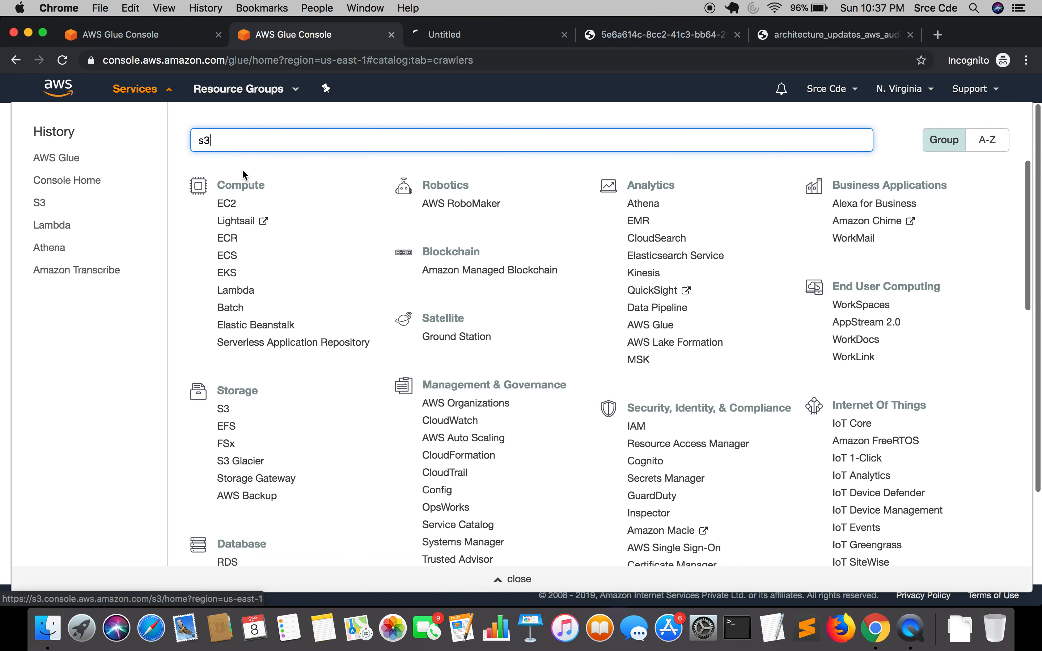
click(151, 93)
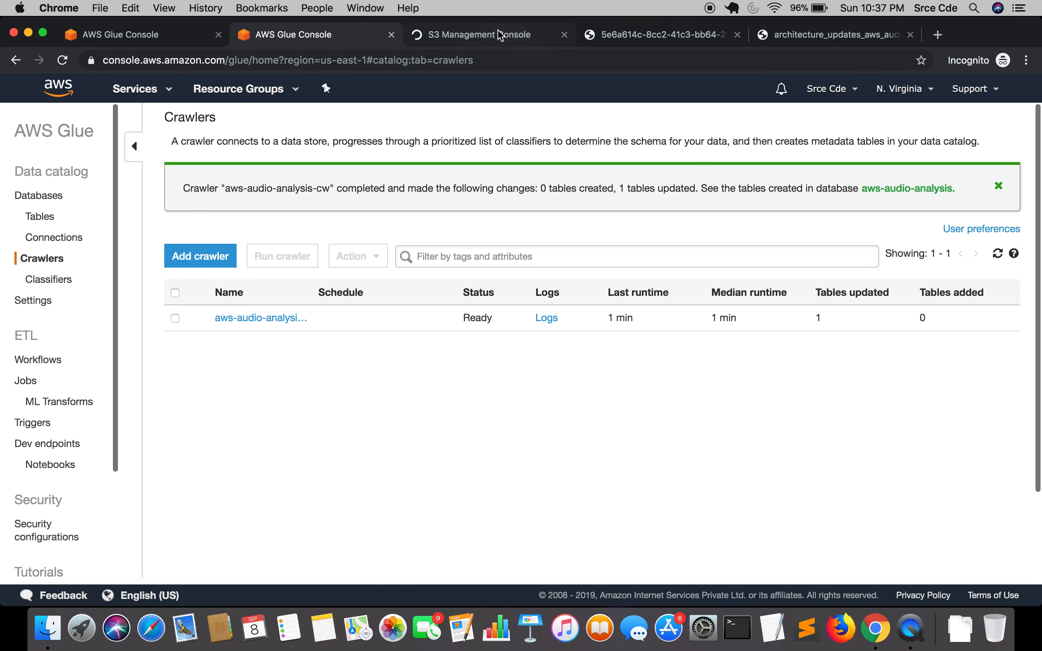
click(501, 36)
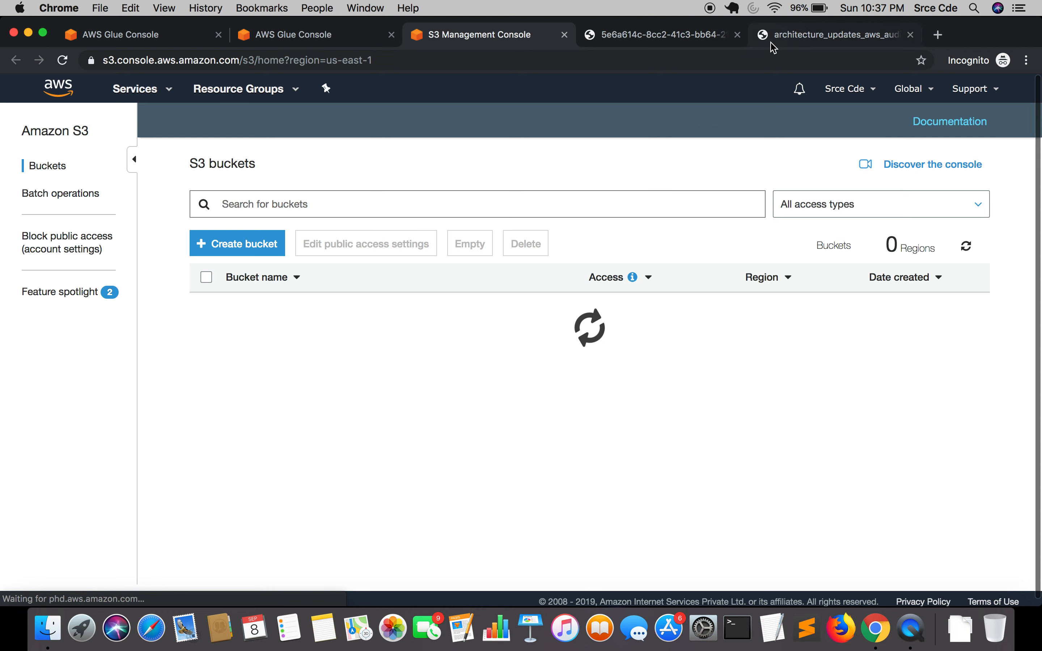
Consult the architecture diagram and open the aws-audio-analysis-comprehend bucket to view its contents.
click(778, 43)
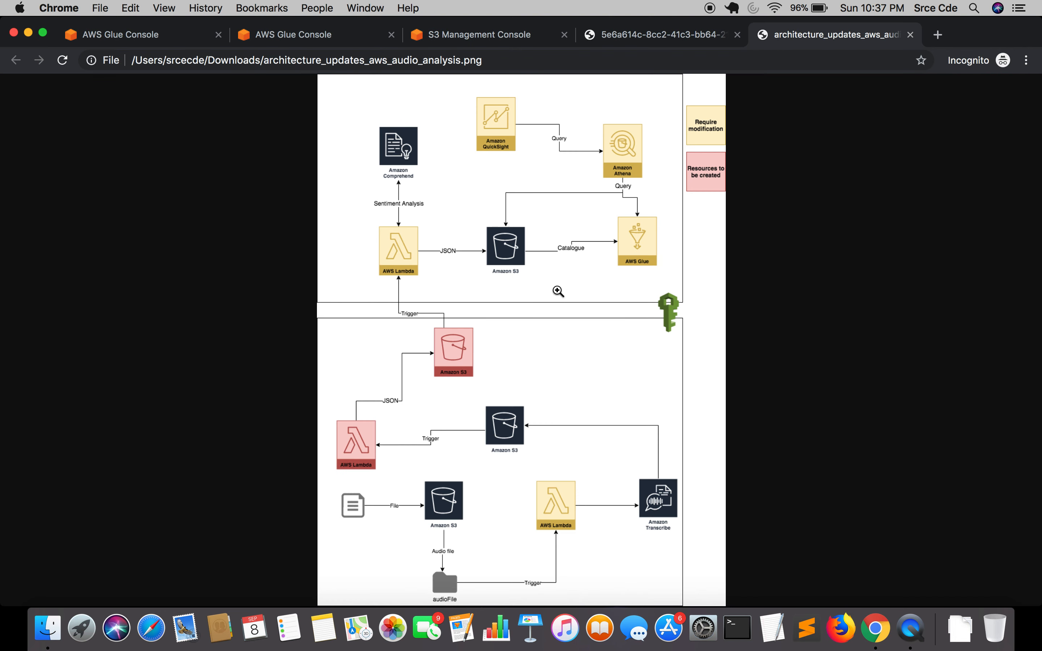
click(477, 37)
scroll(403, 319, down, 10)
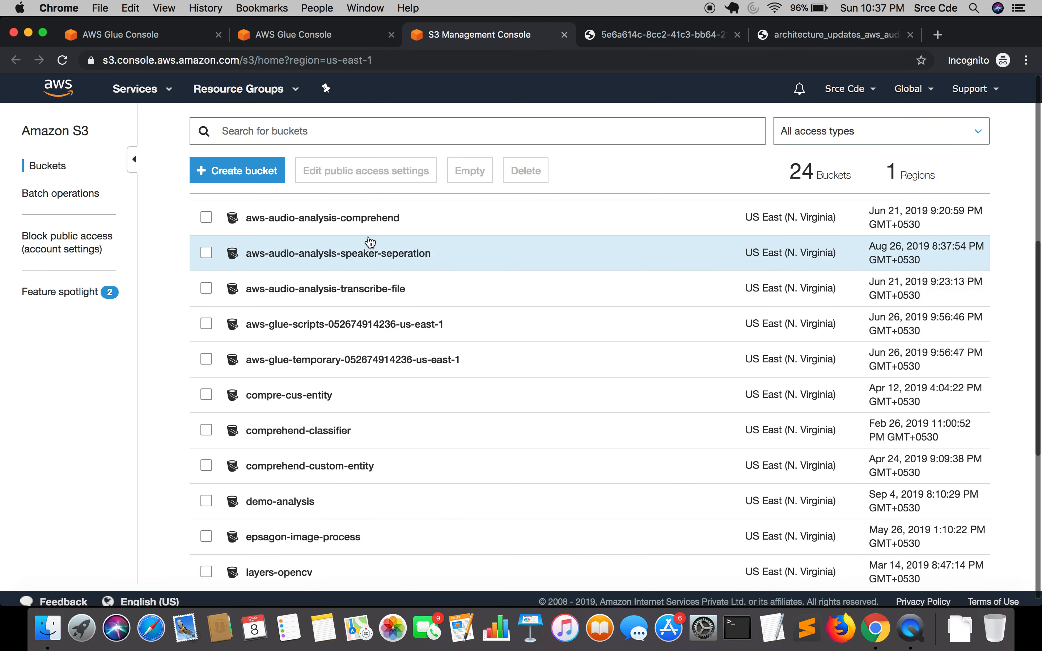
right_click(353, 221)
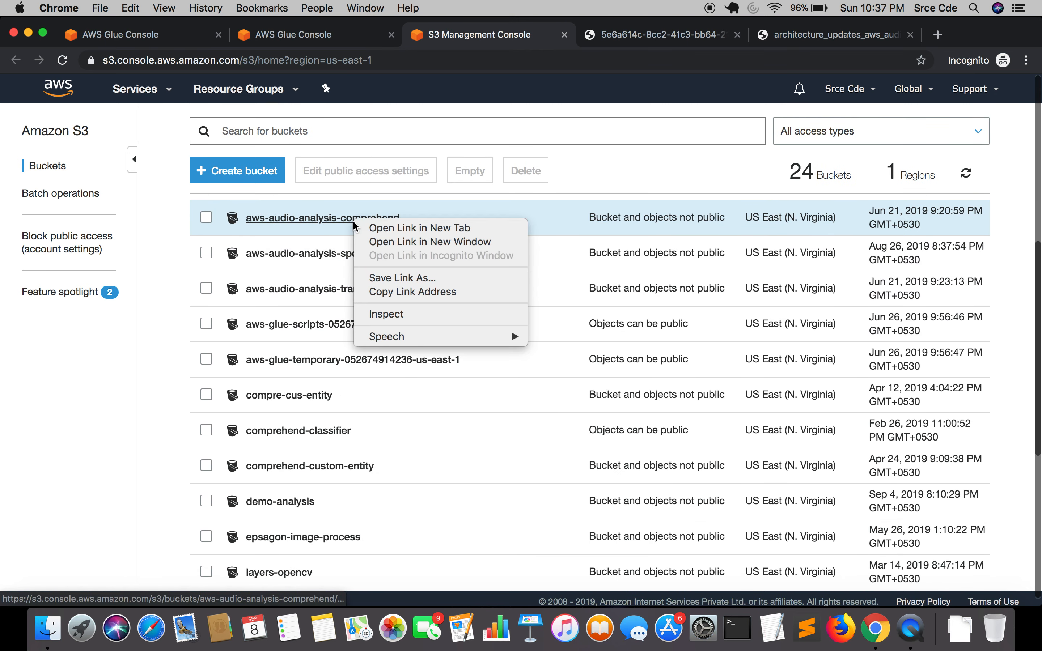
click(353, 219)
click(329, 215)
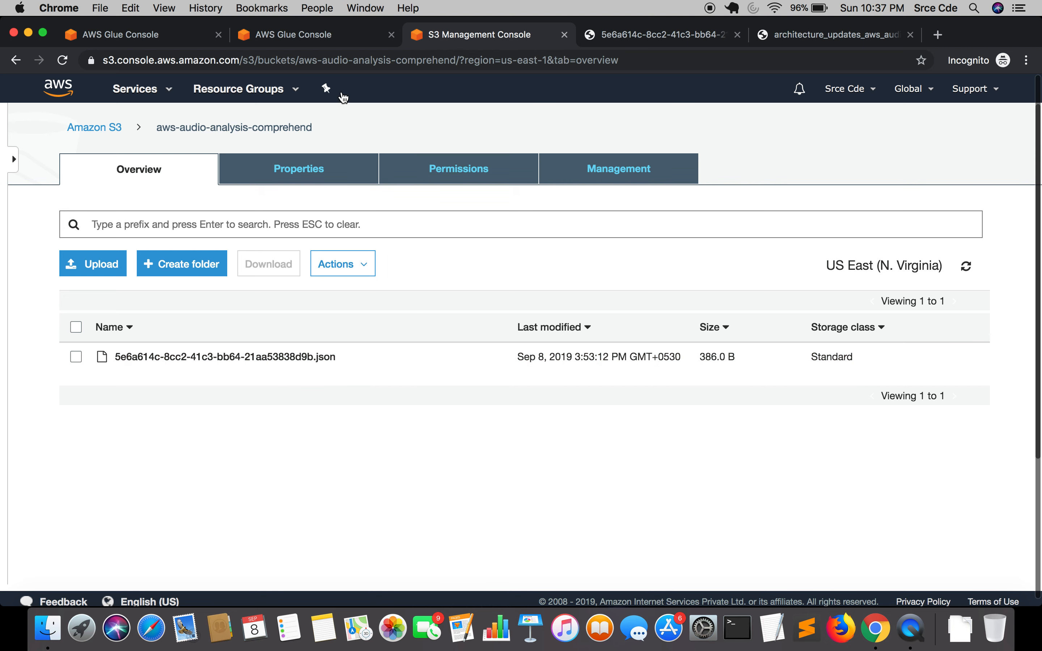
Preview the data of the Glue table comprehend_aws_audio_analysis_comprehend in Athena.
click(282, 40)
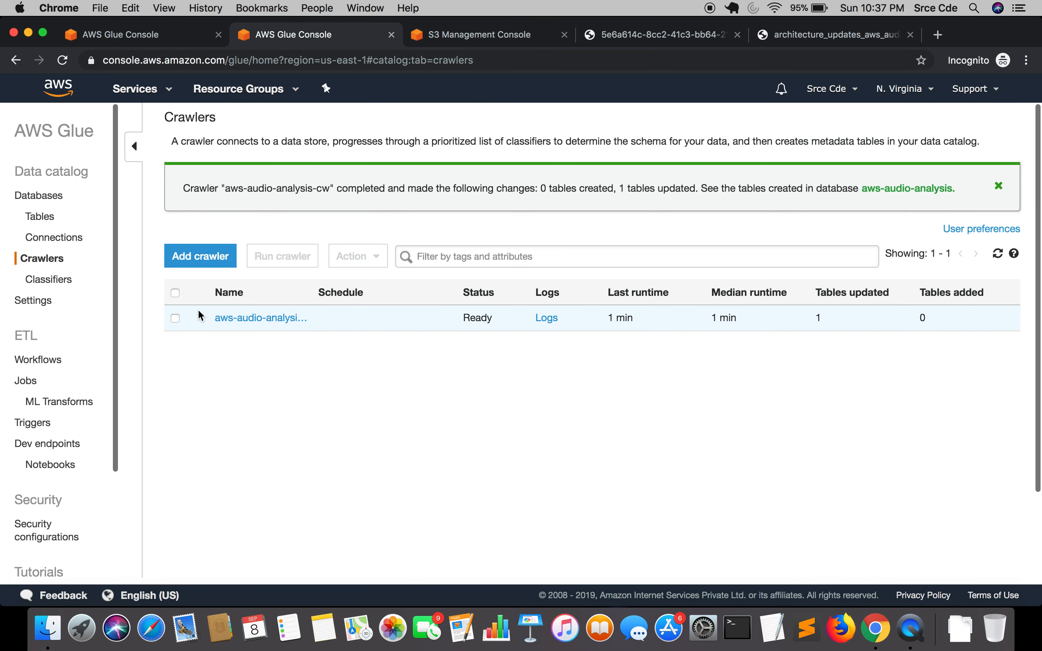
click(117, 41)
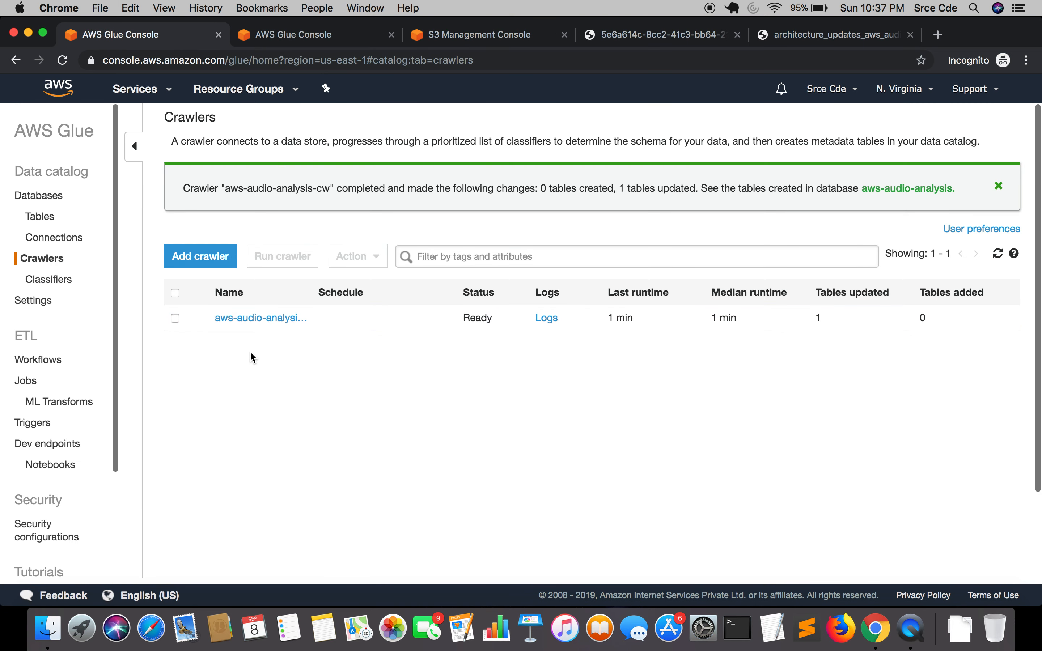
click(43, 215)
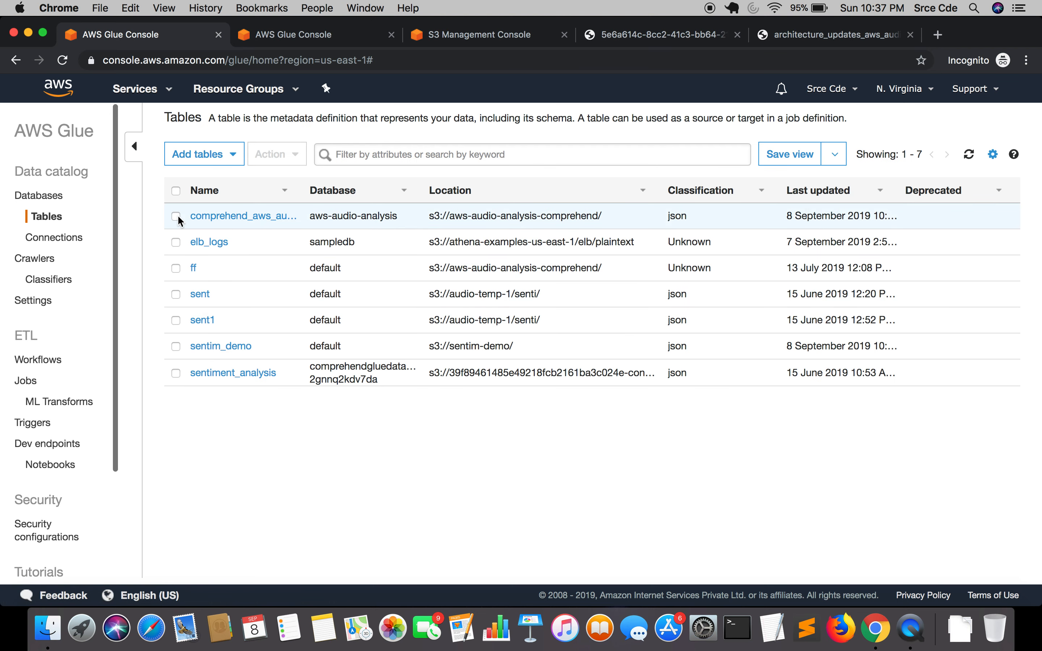
click(176, 215)
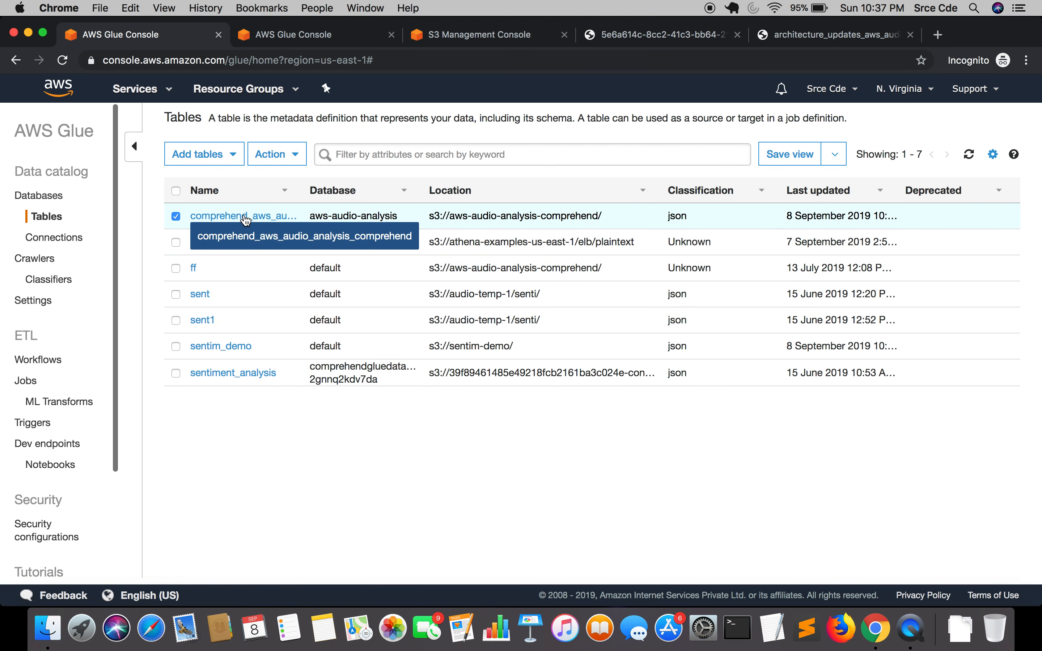
click(279, 158)
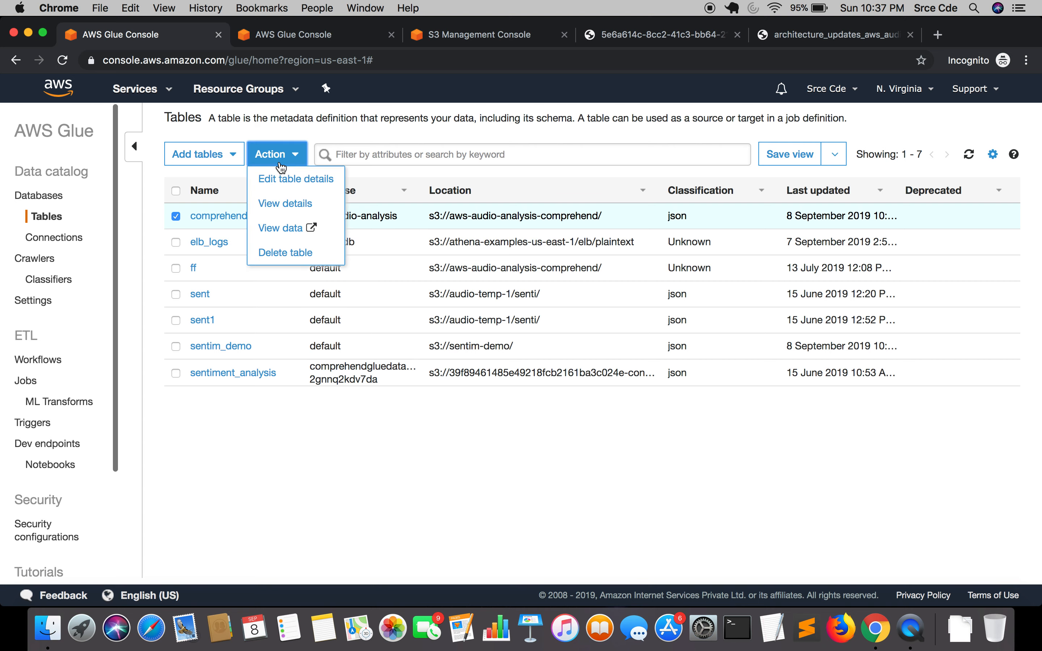
click(300, 233)
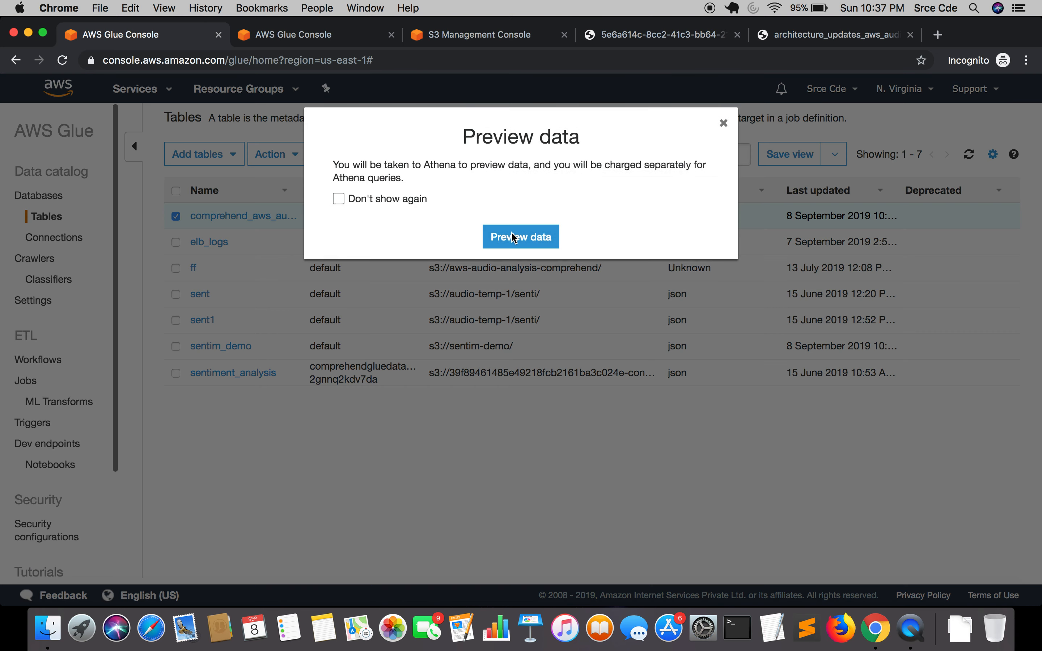
click(540, 267)
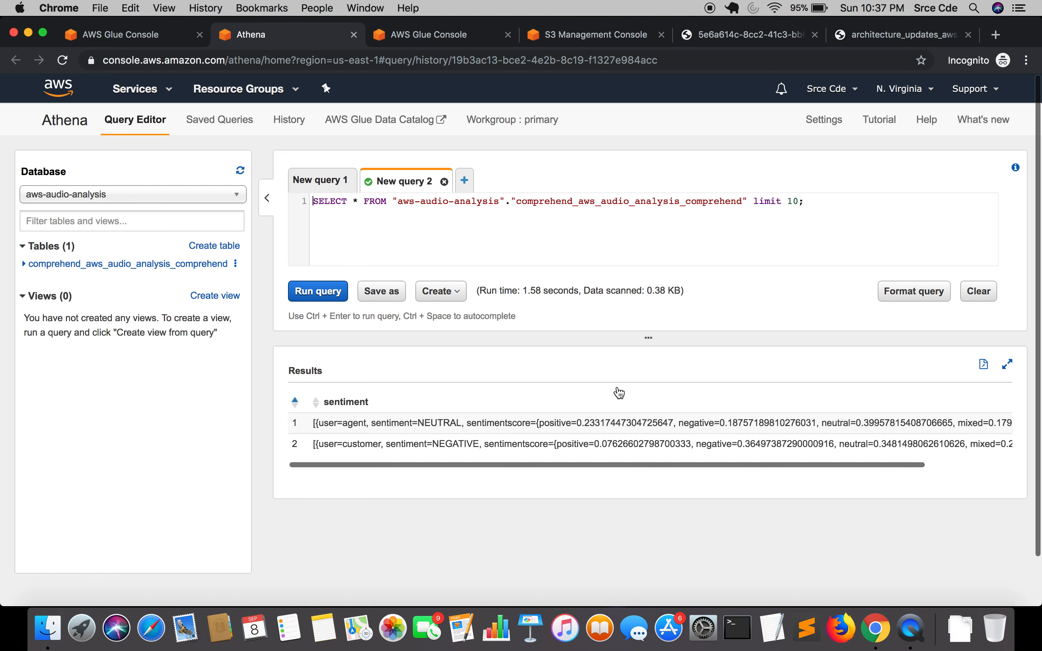
Examine the sentiment column in the Athena query results and compare the flow with the architecture diagram.
scroll(619, 392, down, 1)
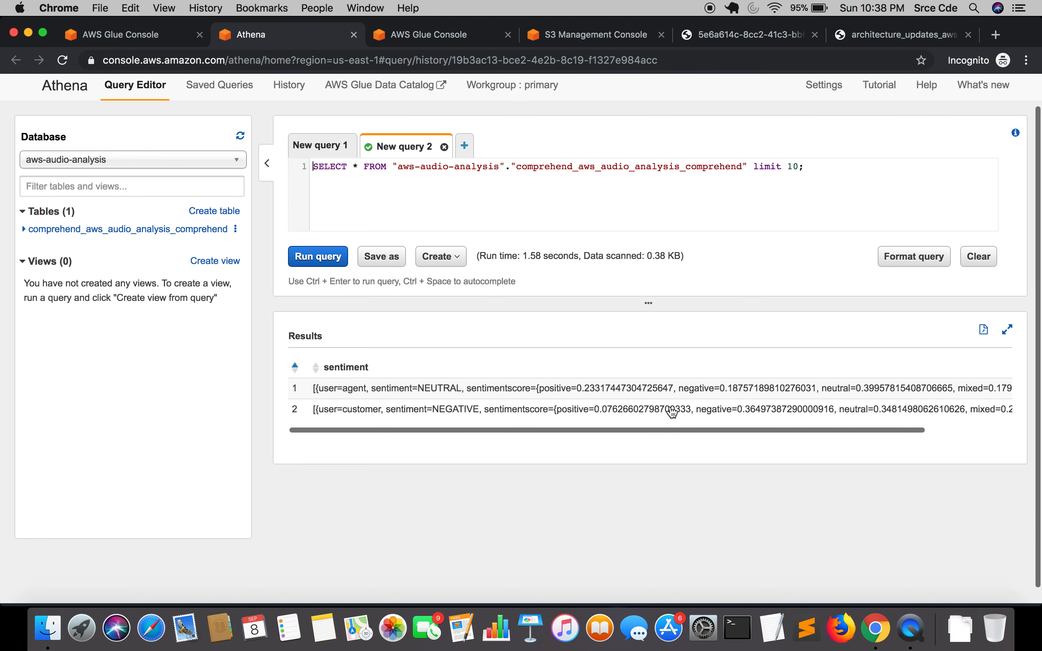
scroll(672, 412, right, 3)
scroll(672, 412, left, 3)
click(864, 36)
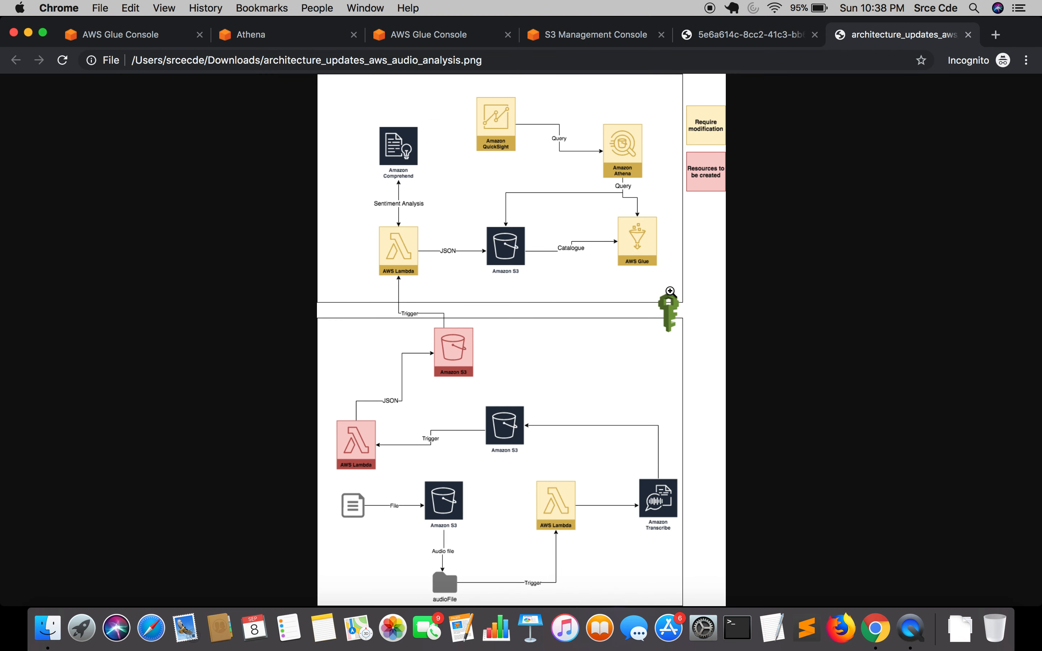